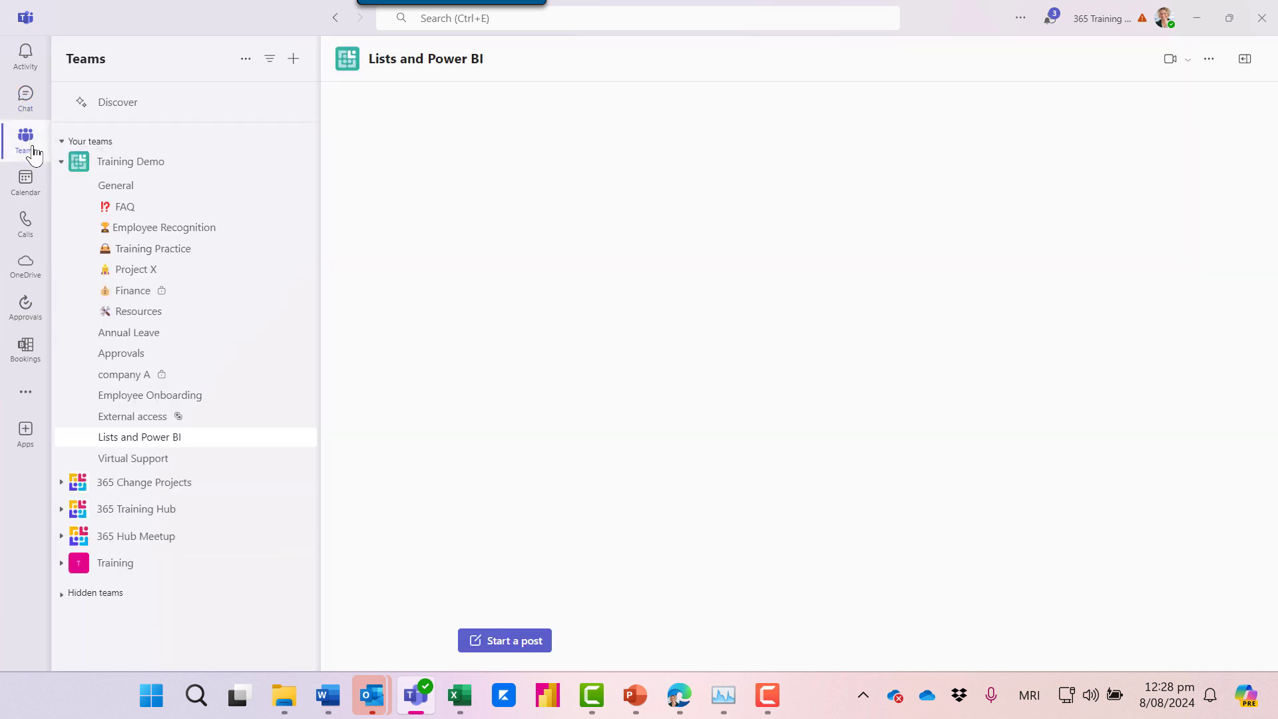
Step: Open Viva Engage from the additional apps list and pin it to the Teams app rail
click(61, 162)
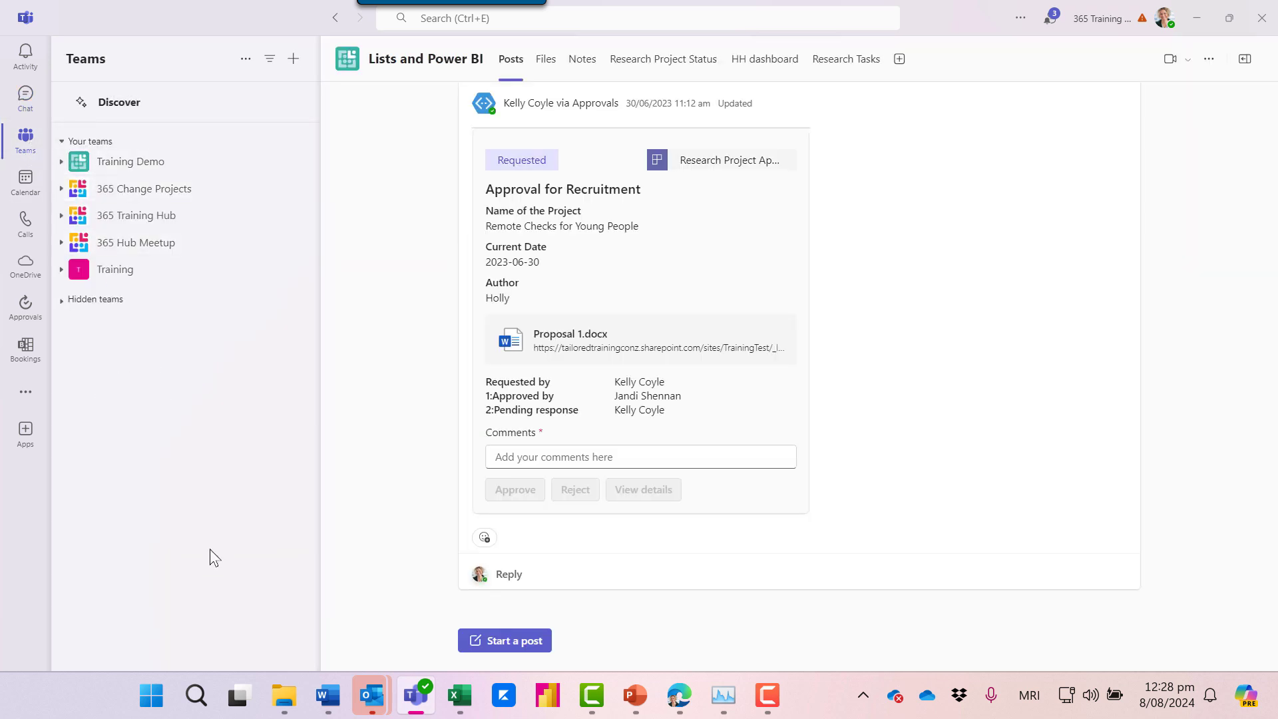
click(31, 397)
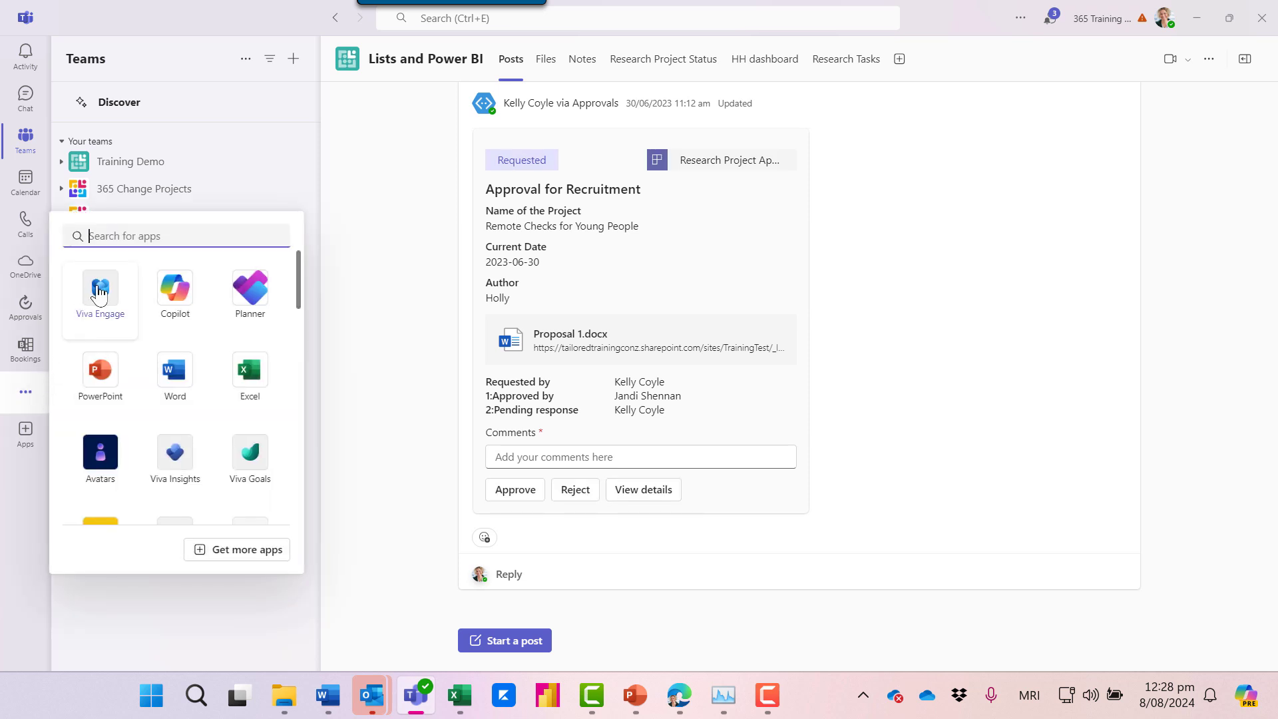
click(100, 291)
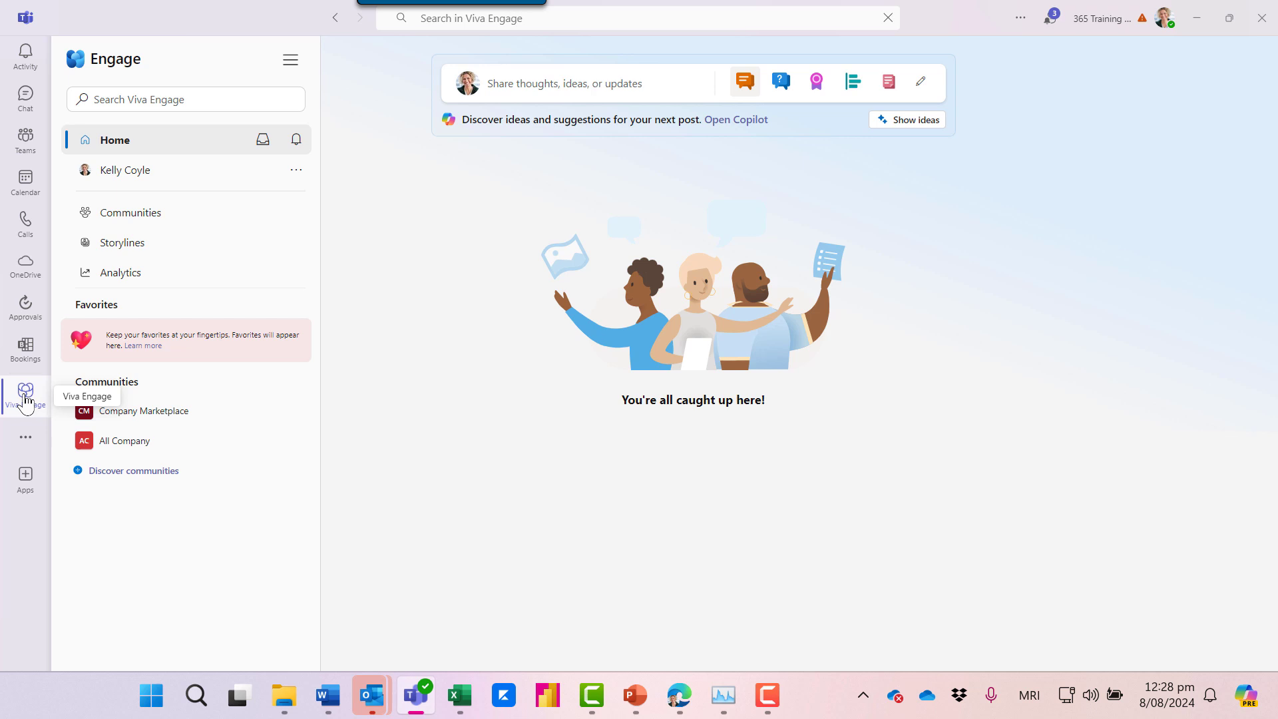
right_click(26, 391)
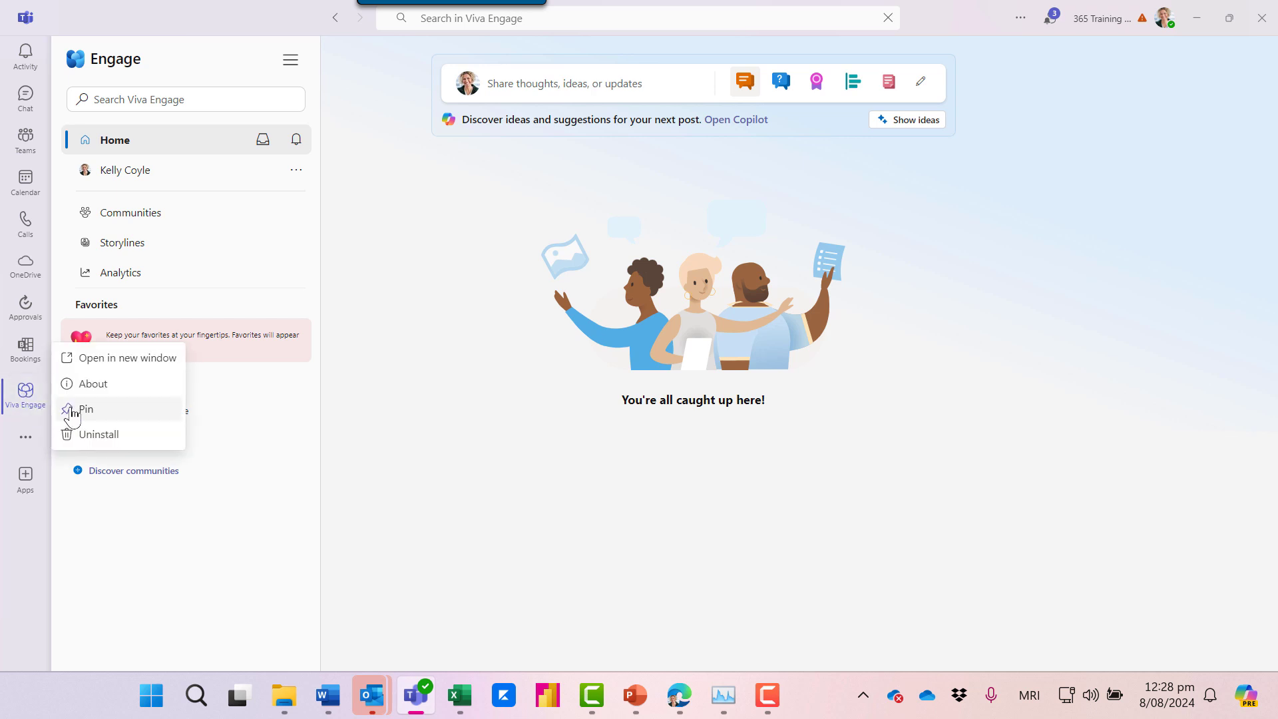
click(86, 409)
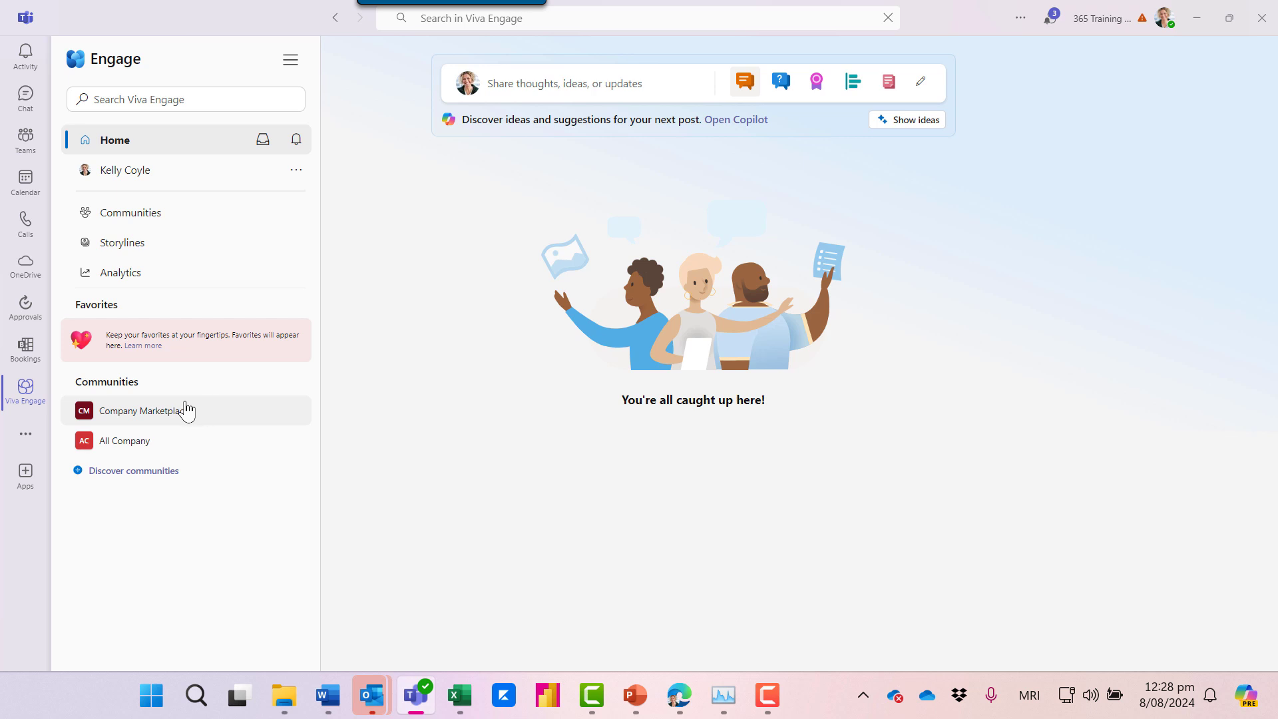
Step: Like the High-Quality Fishing Rod post and comment about enjoying fishing but just buying a rod
click(186, 409)
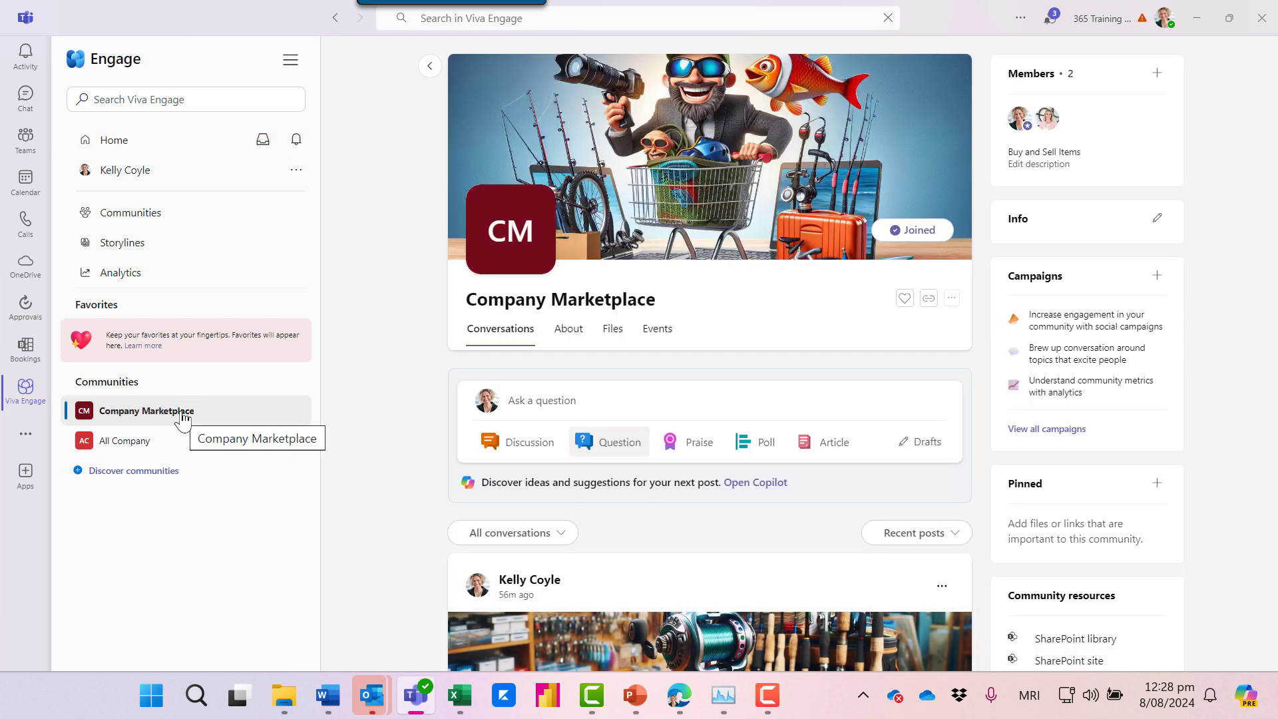
scroll(898, 520, down, 3)
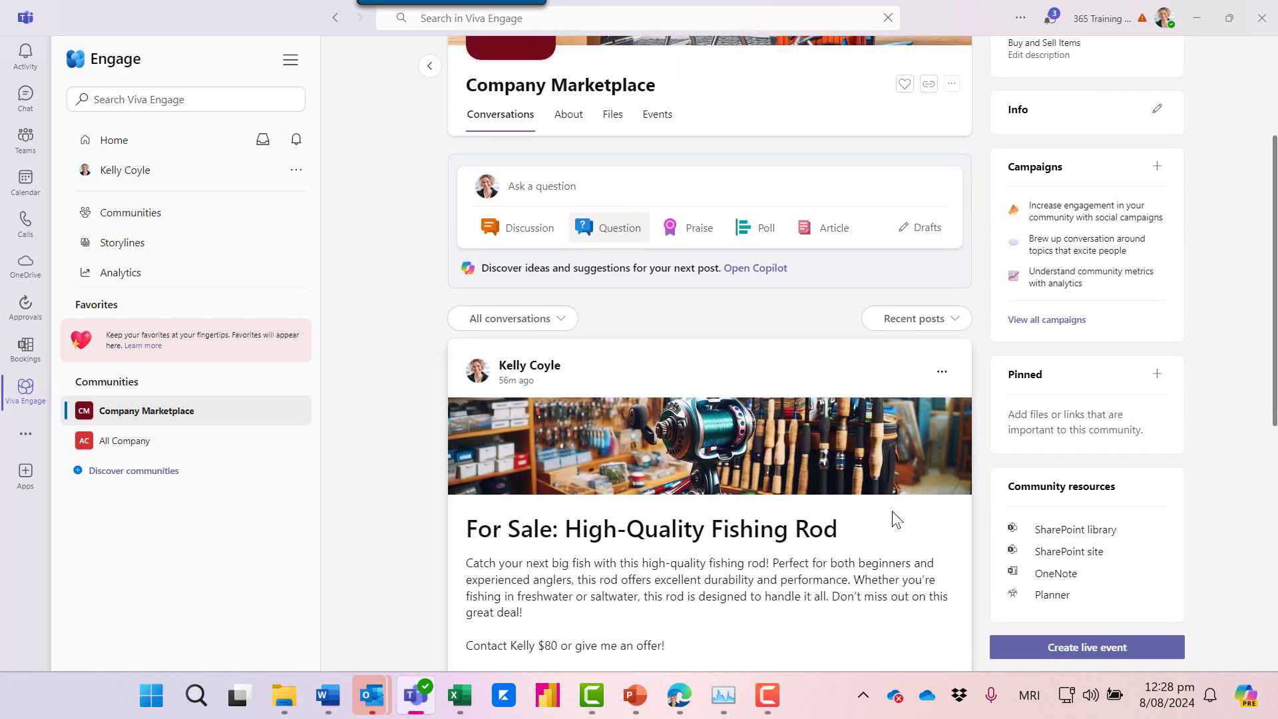
scroll(898, 519, down, 2)
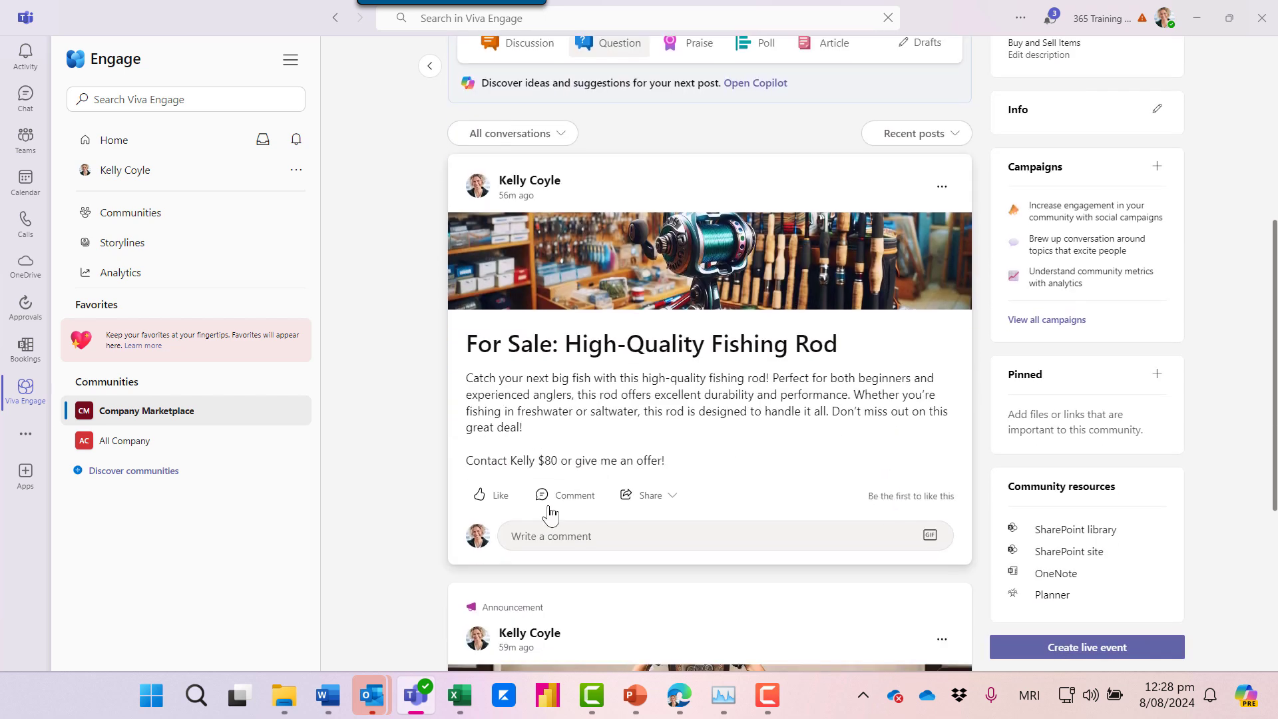
click(479, 495)
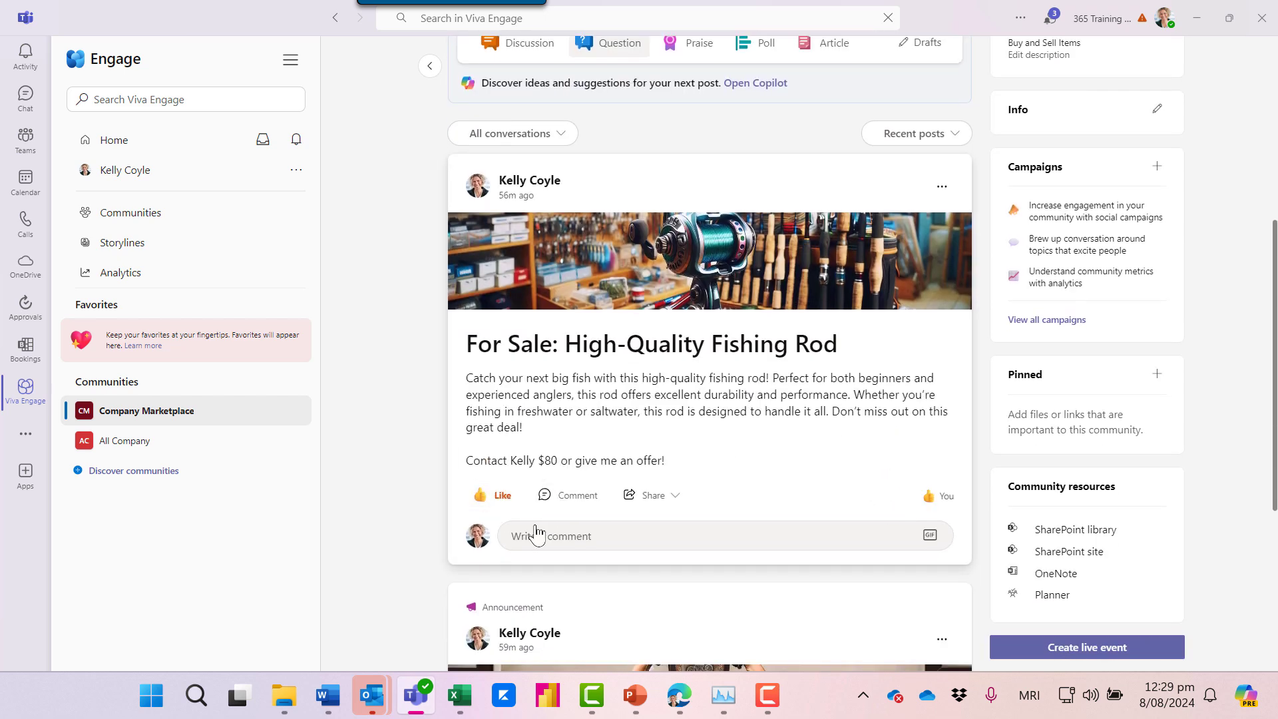
click(575, 496)
text(looks great - I enjoy fishing but have just bought a new rod sorry!)
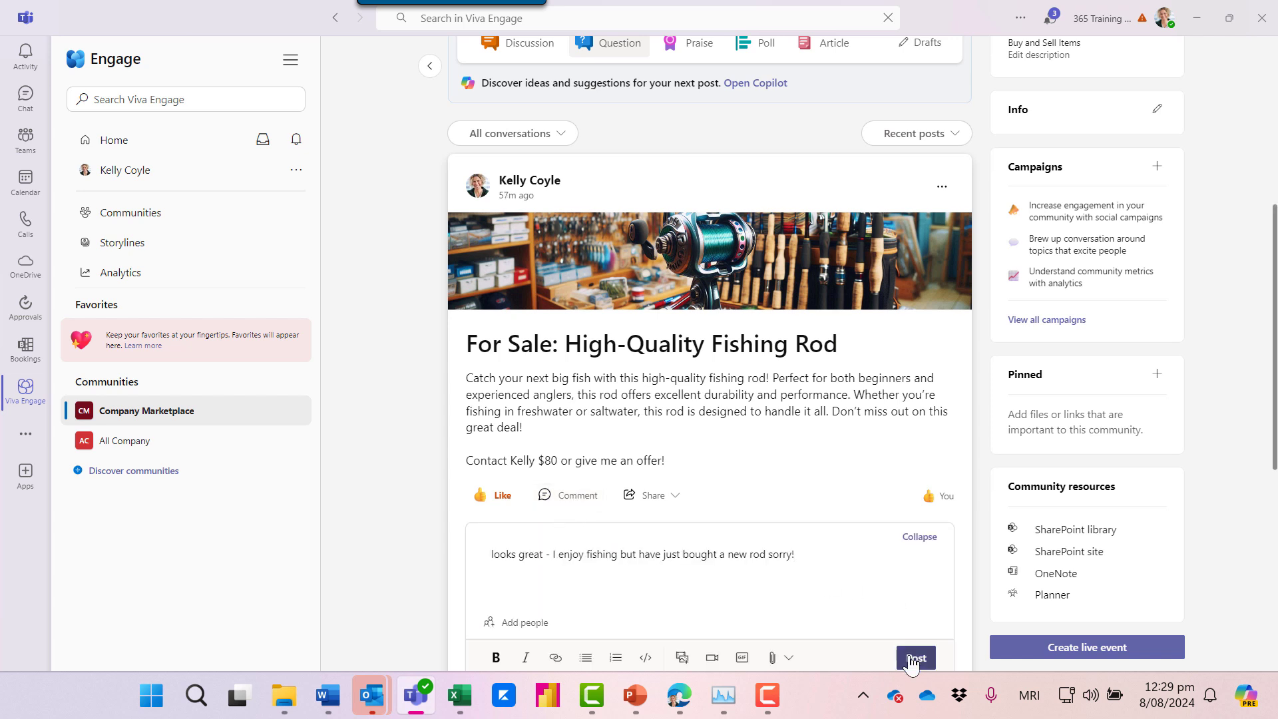
click(915, 659)
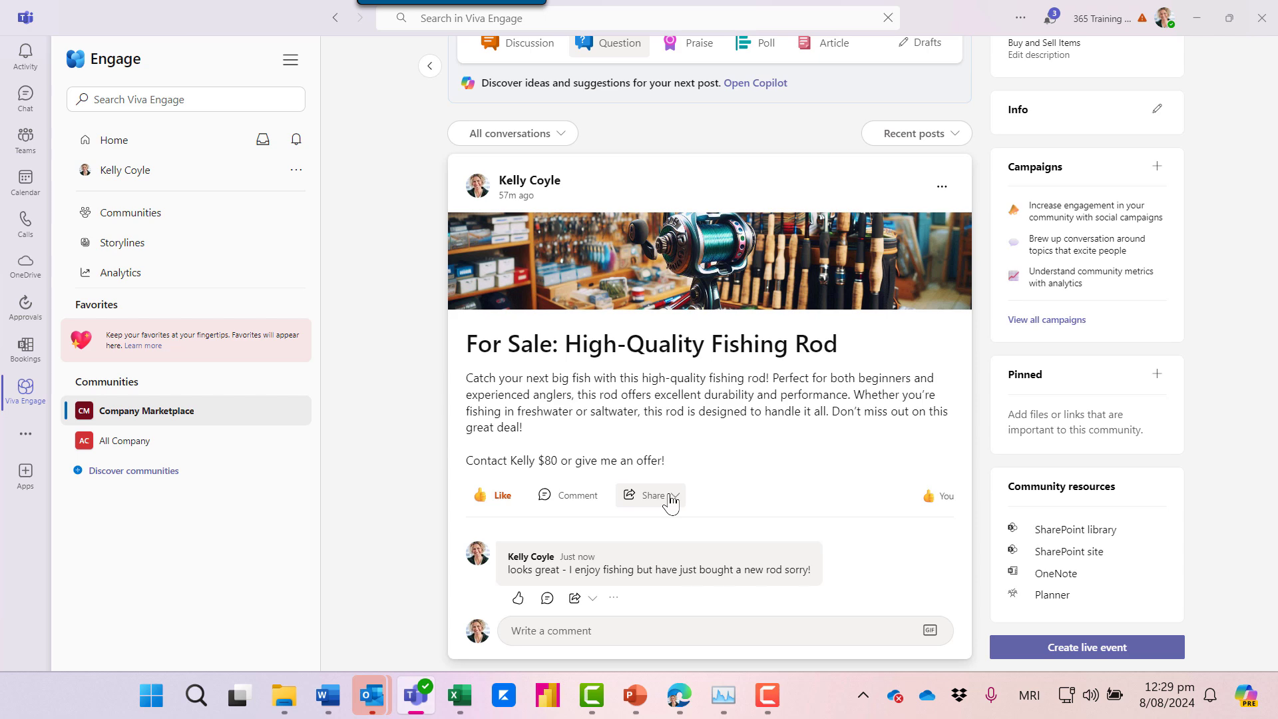
scroll(670, 501, up, 2)
click(943, 390)
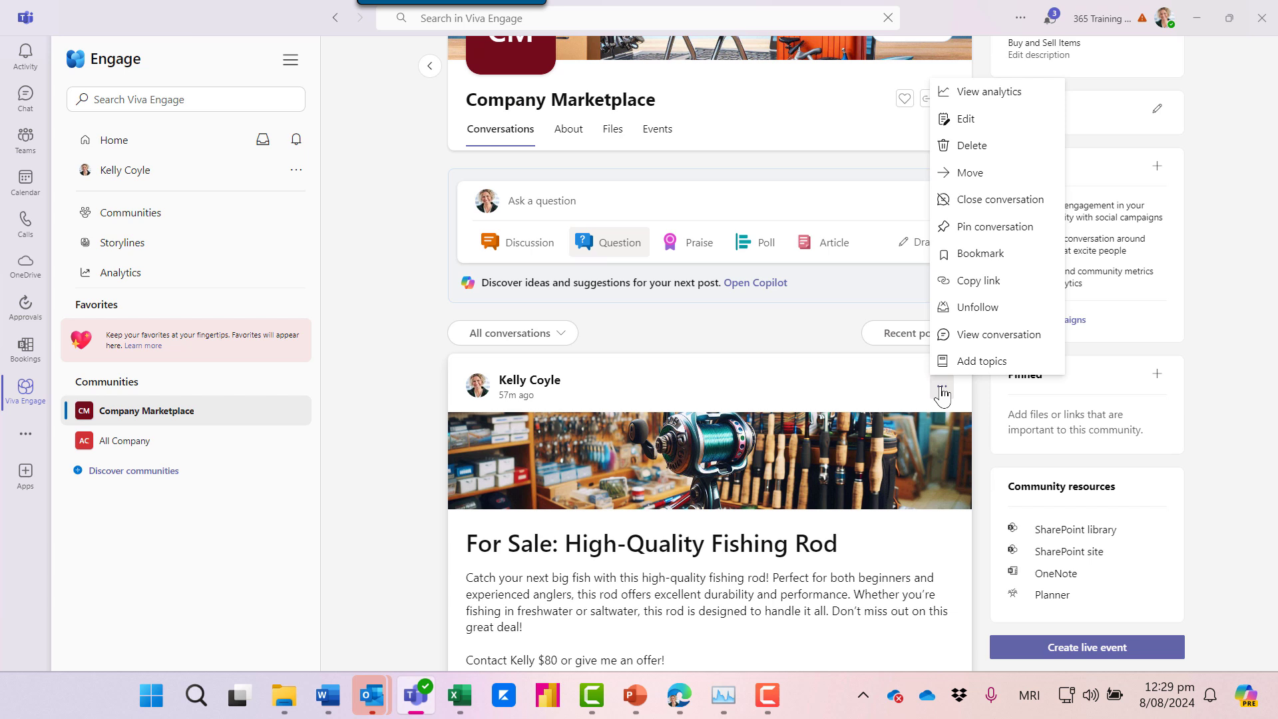
scroll(699, 449, down, 2)
scroll(649, 500, down, 1)
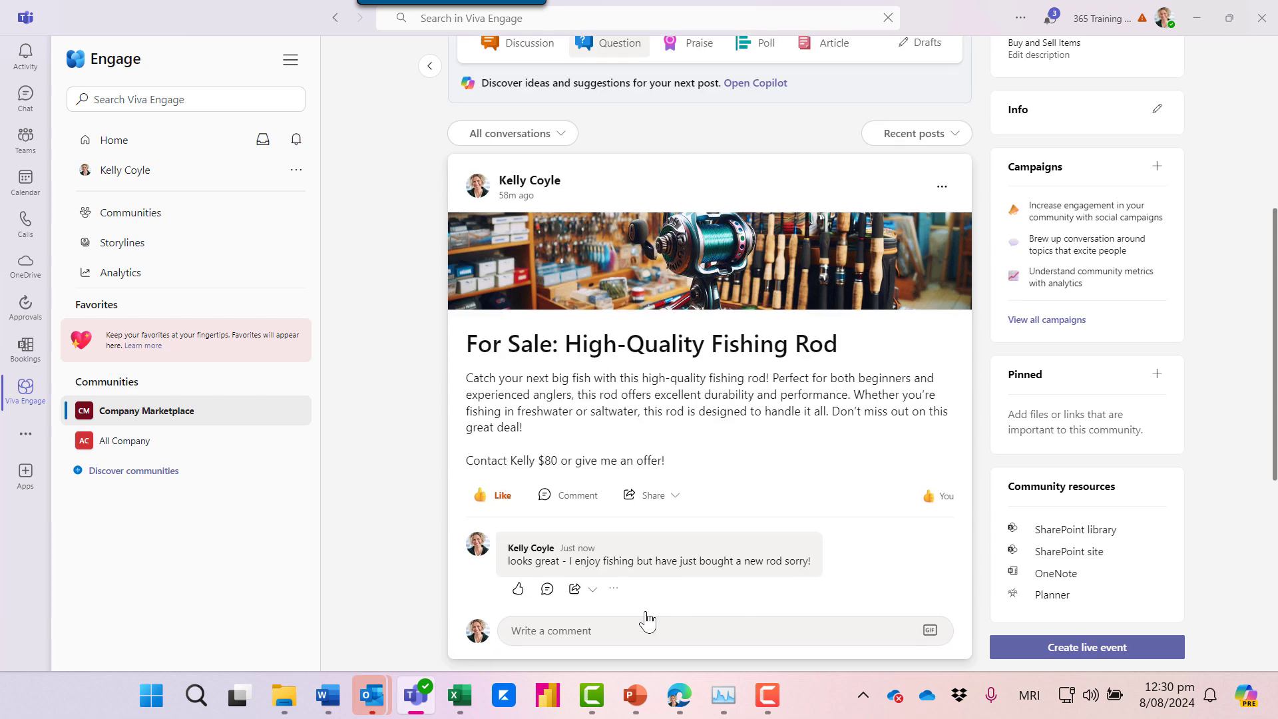
click(597, 627)
text(Item now sold)
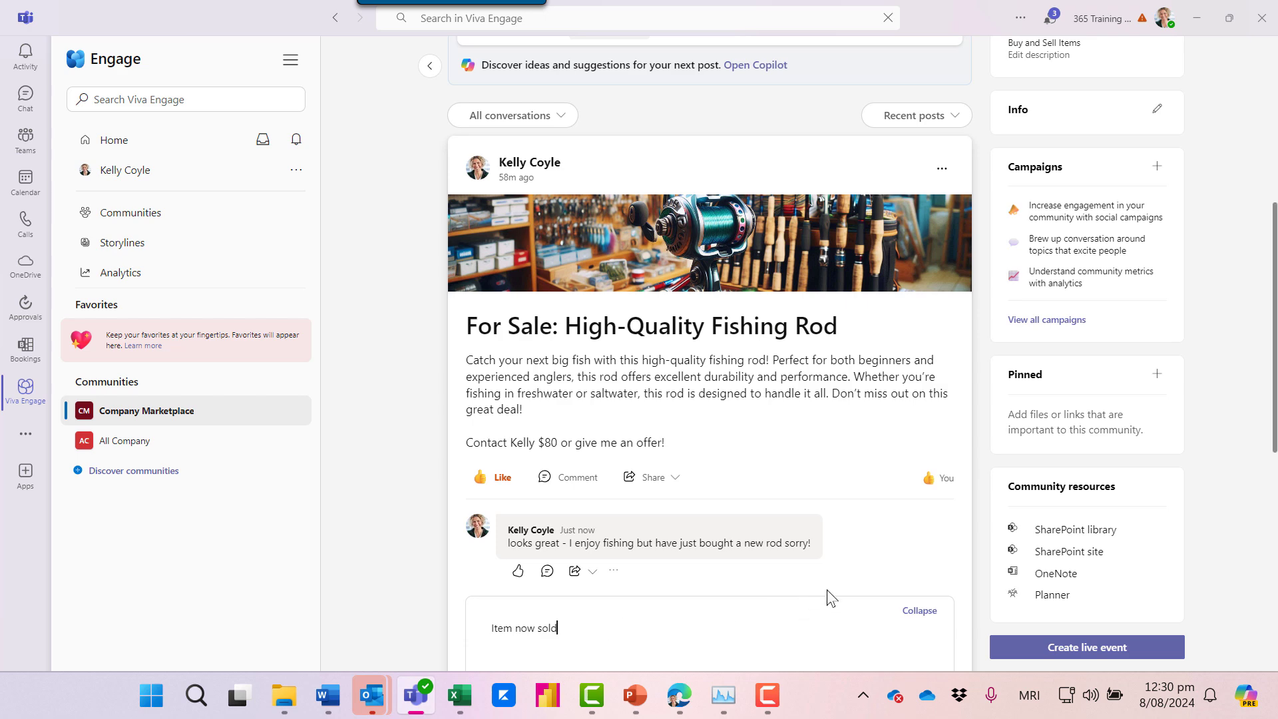
scroll(877, 601, down, 2)
click(915, 529)
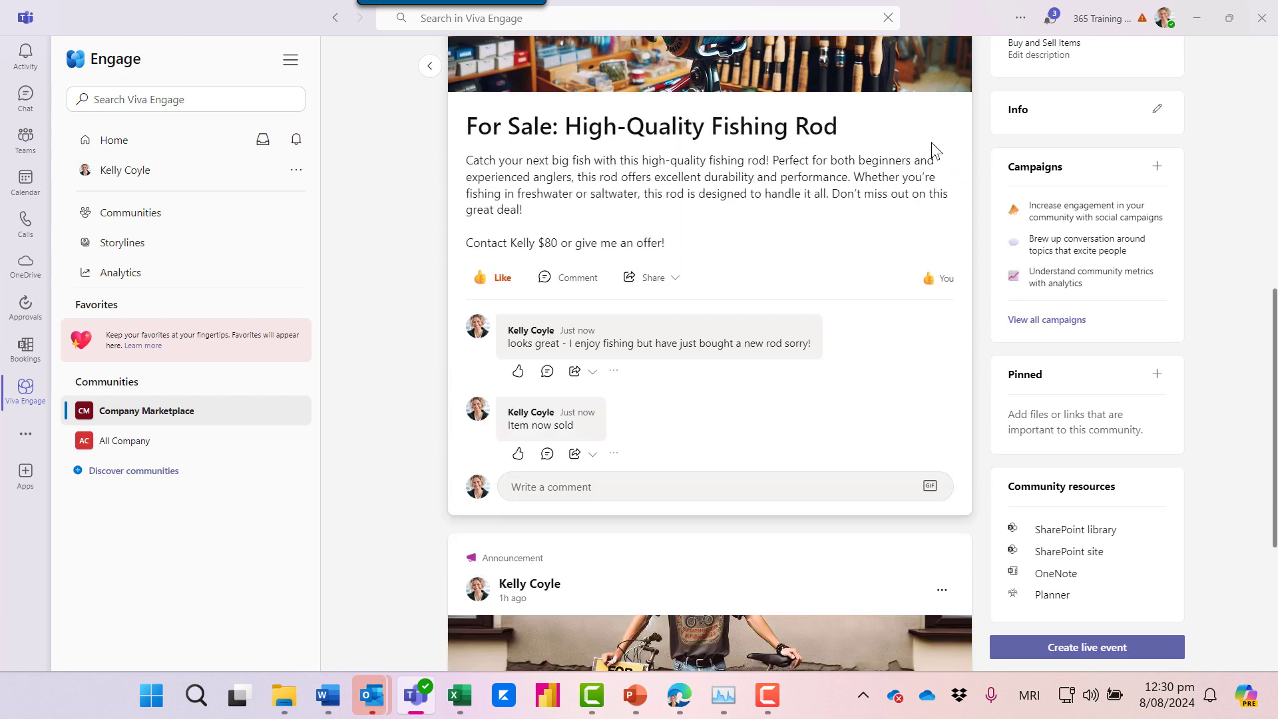
scroll(933, 141, up, 2)
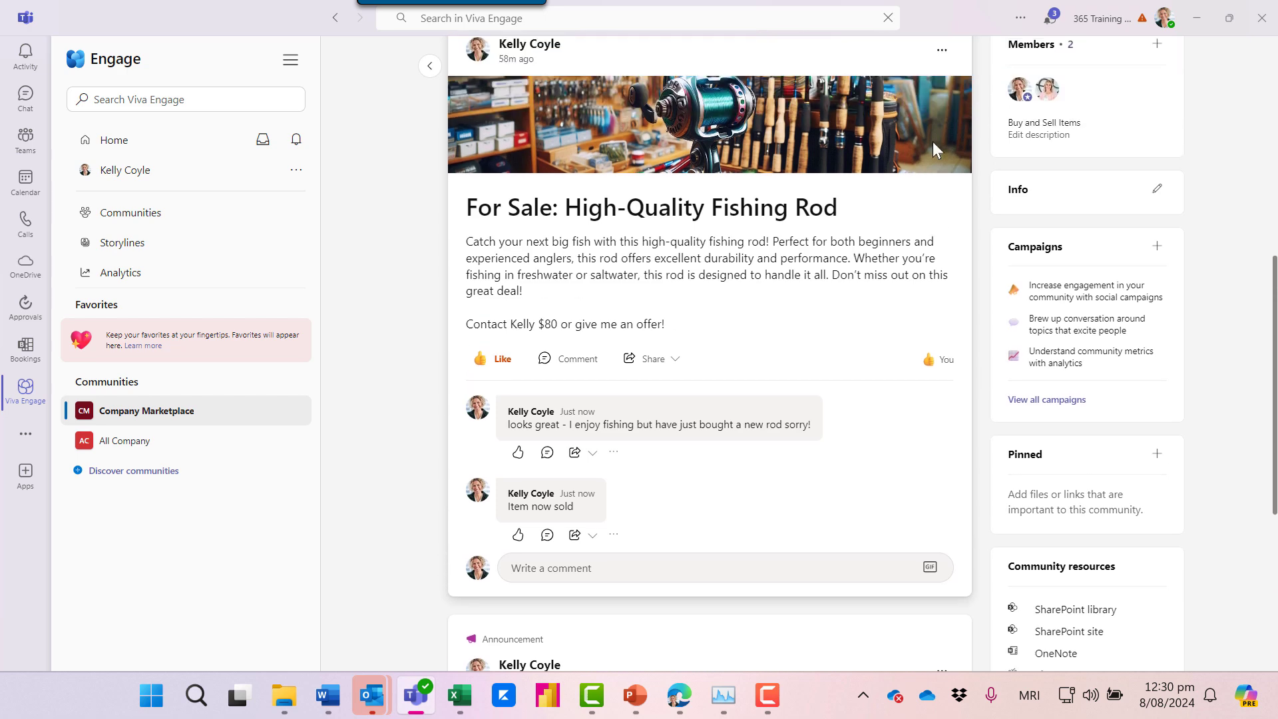
scroll(933, 141, up, 2)
click(943, 170)
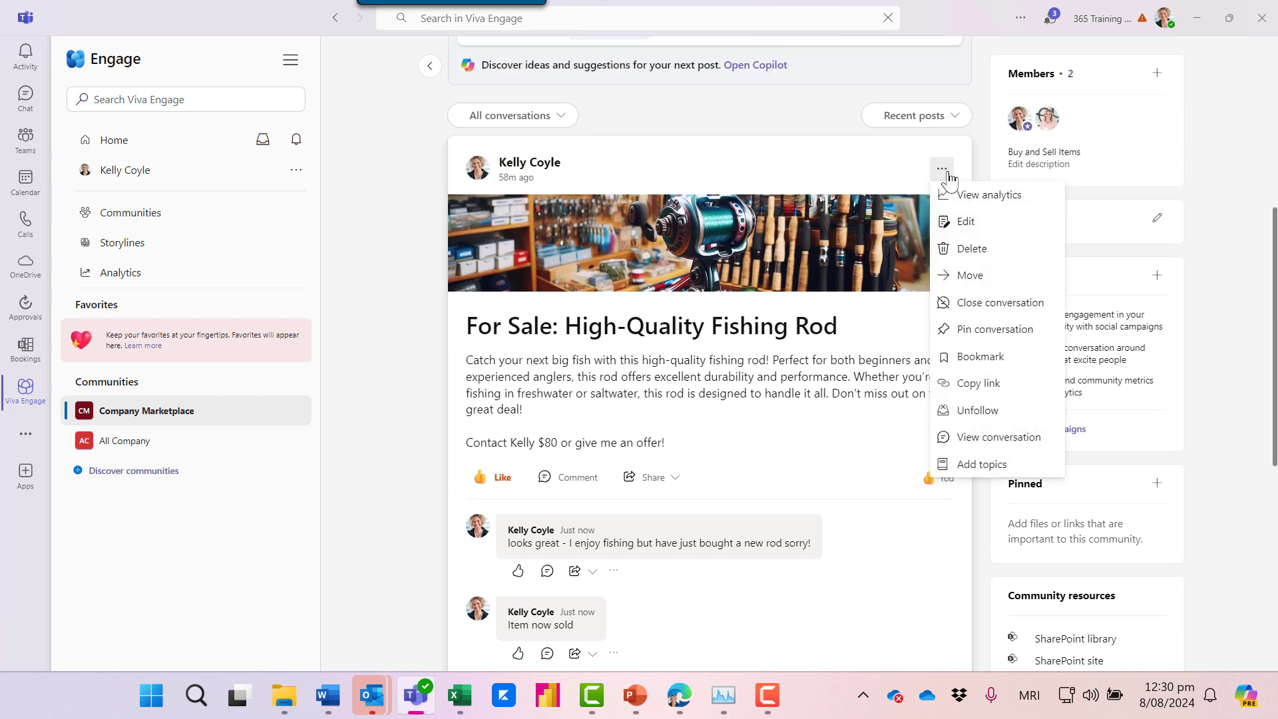
click(980, 304)
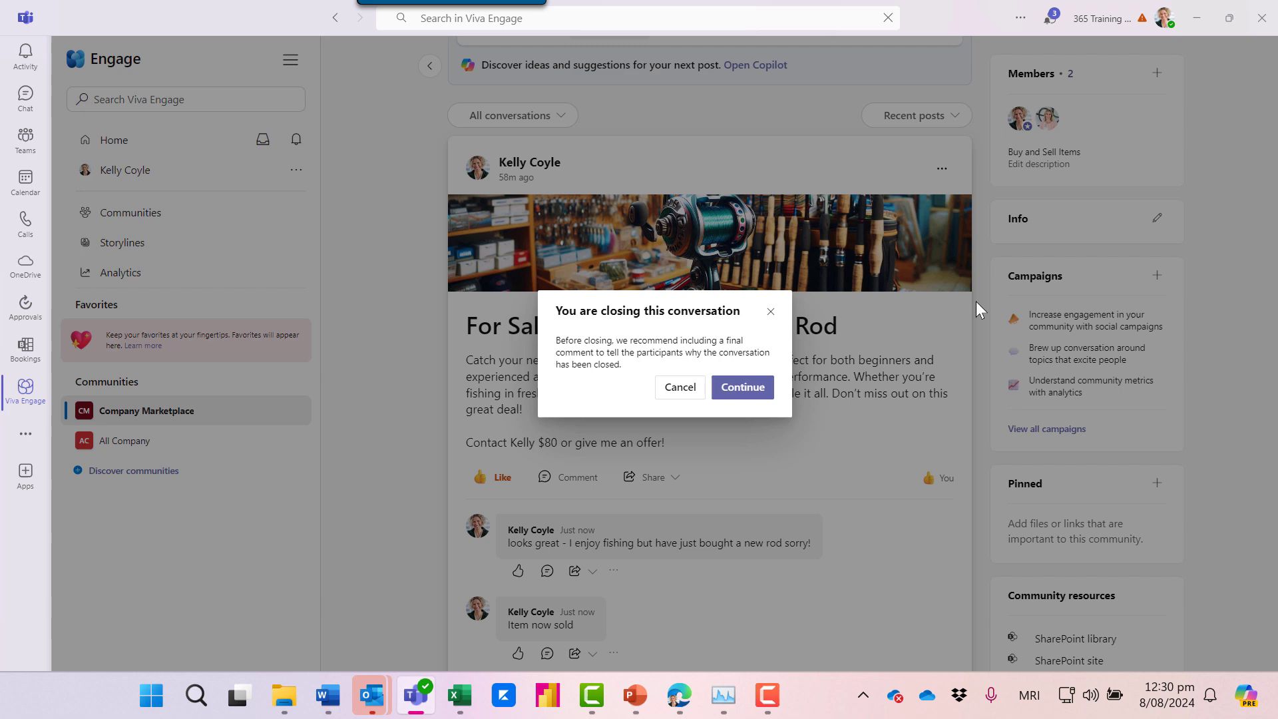
click(679, 387)
scroll(770, 511, up, 3)
scroll(771, 511, up, 3)
scroll(770, 512, up, 1)
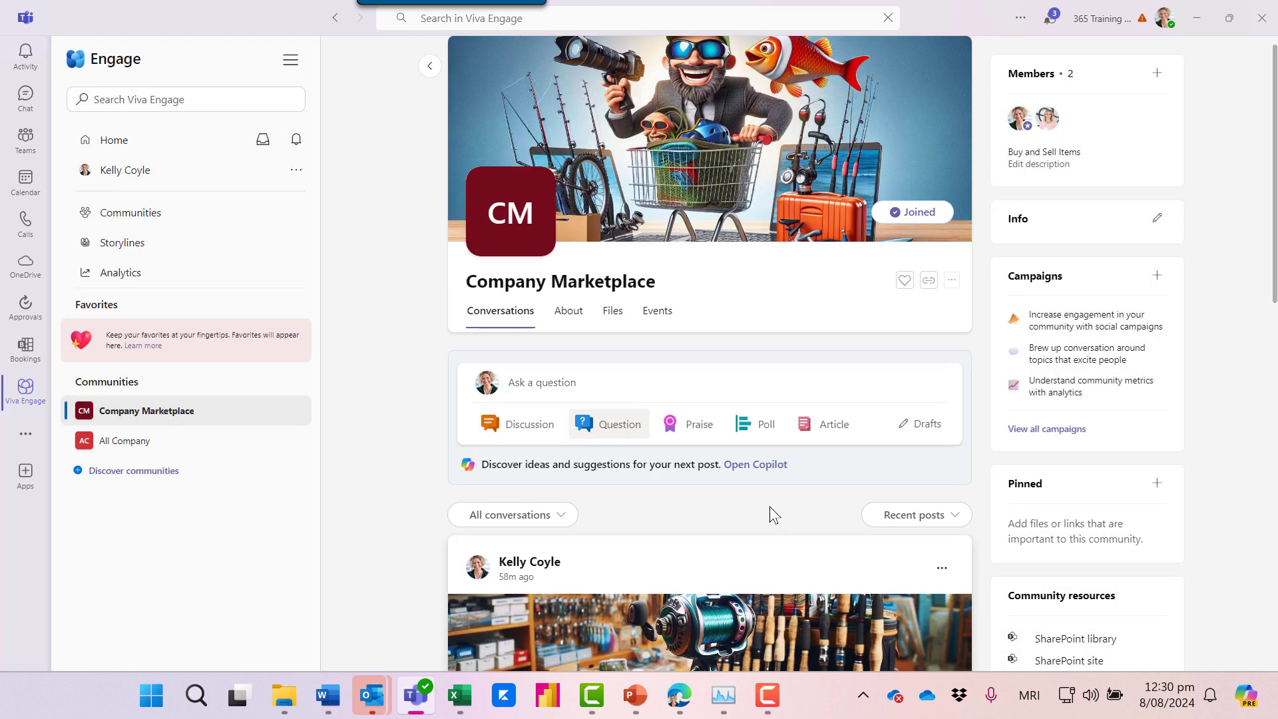
Step: Ask Company Marketplace whether anyone has outdoor furniture for sale
click(554, 380)
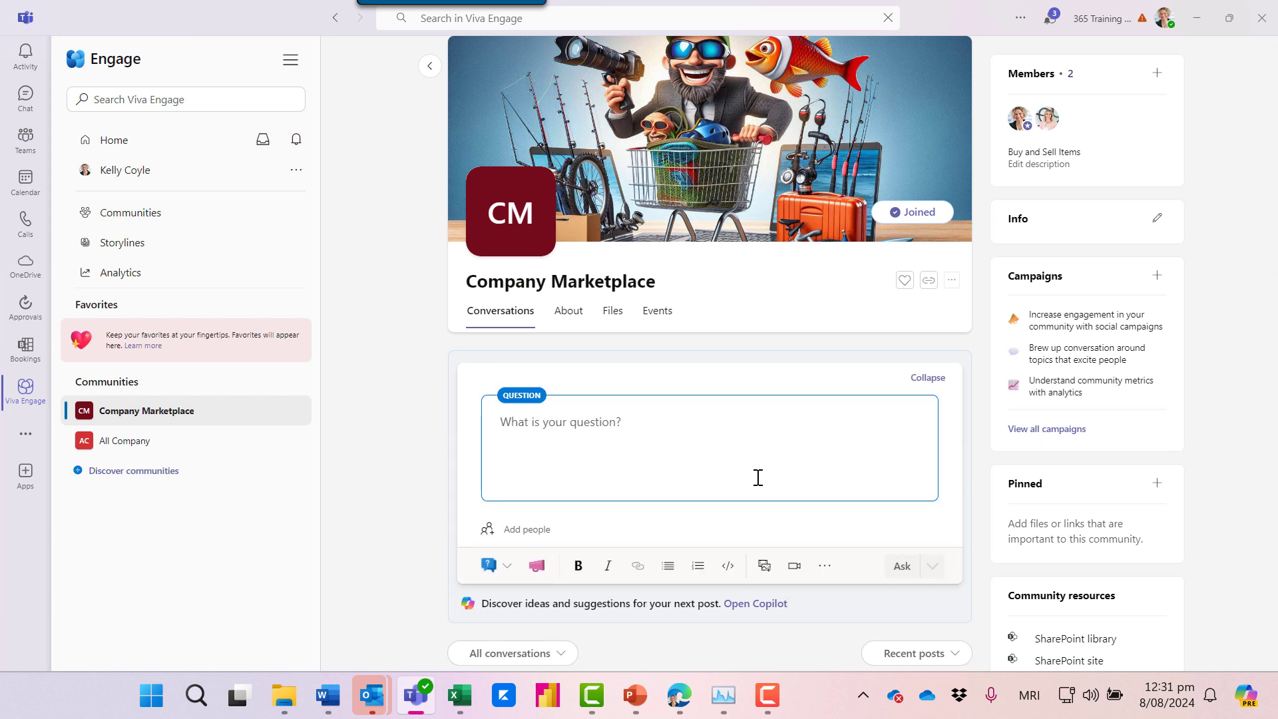
text(We've just moved house - does anyone have outdoor furniture for sale?)
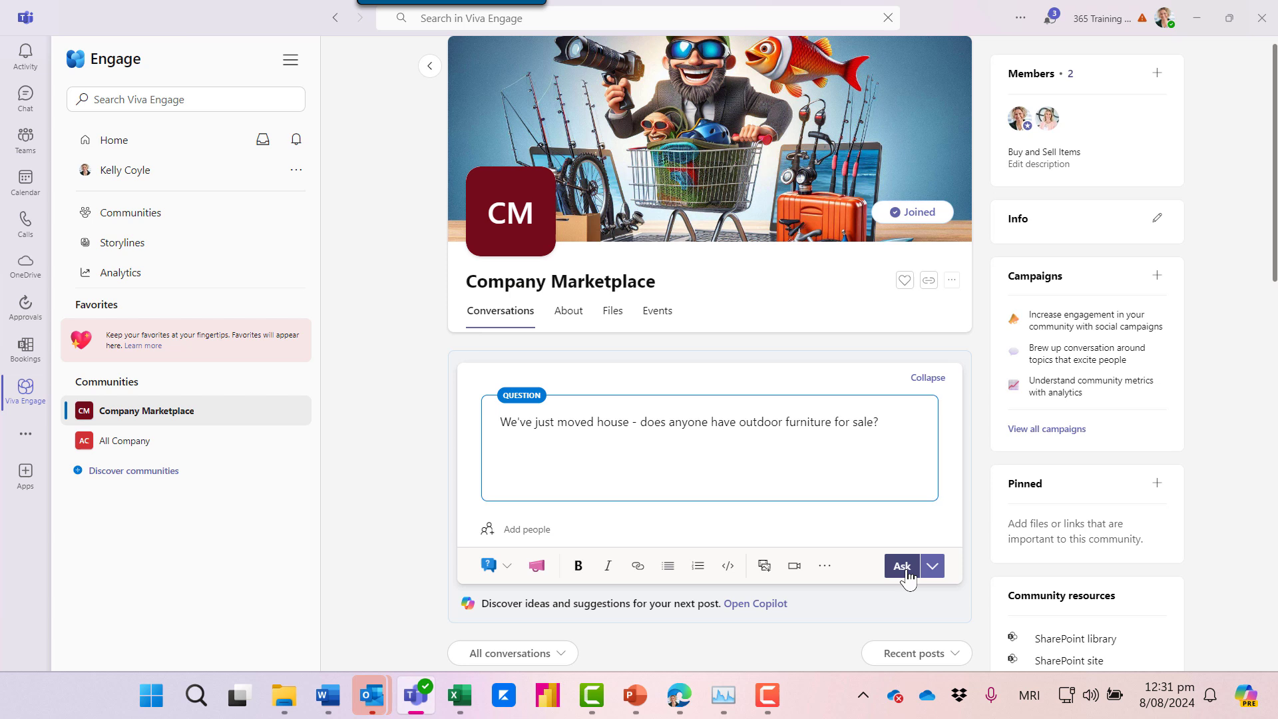
click(902, 566)
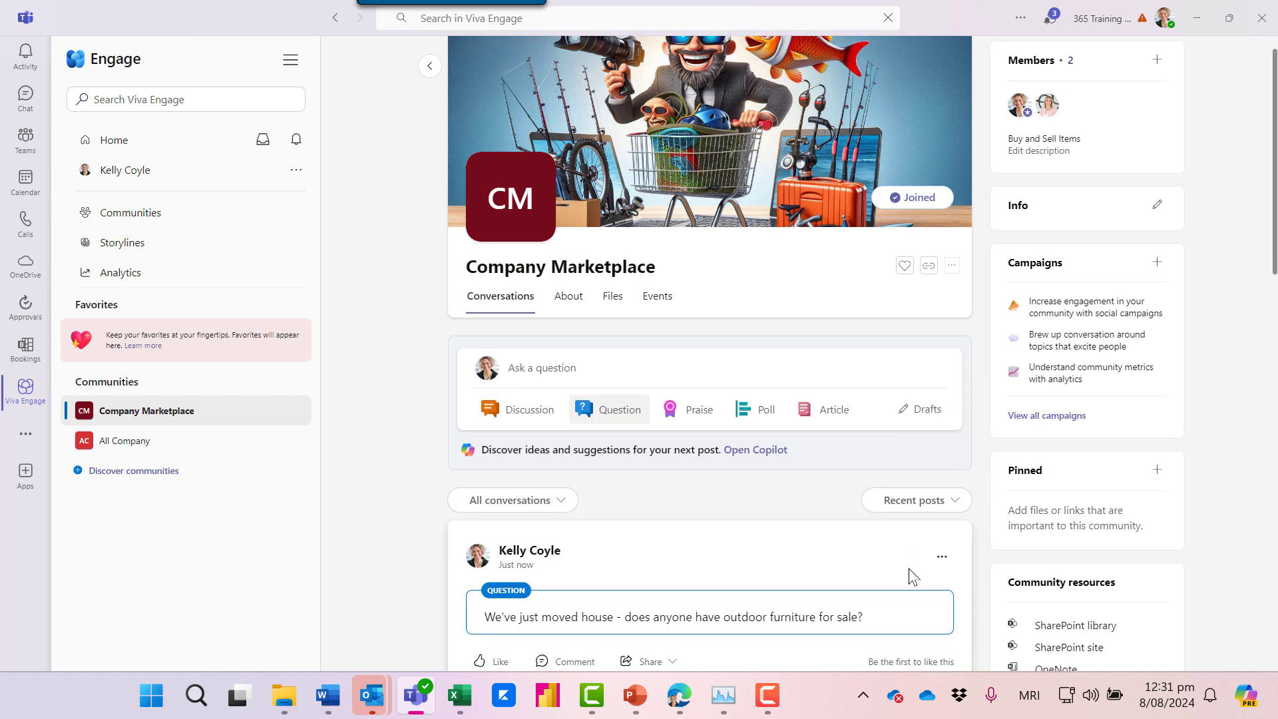
scroll(911, 577, down, 1)
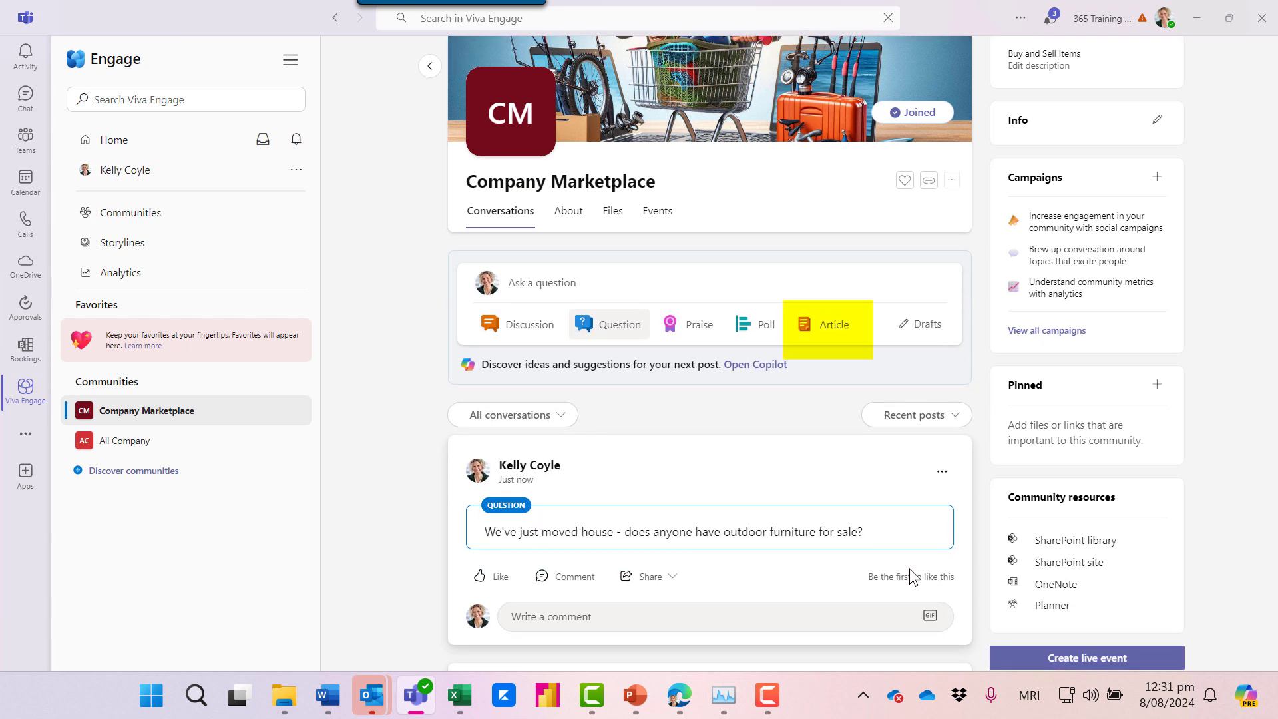
Step: Write the 'For Sale: Matching Kettle and Toaster Set' article with cover photo, priced '$30 or make me an offer!'
click(832, 329)
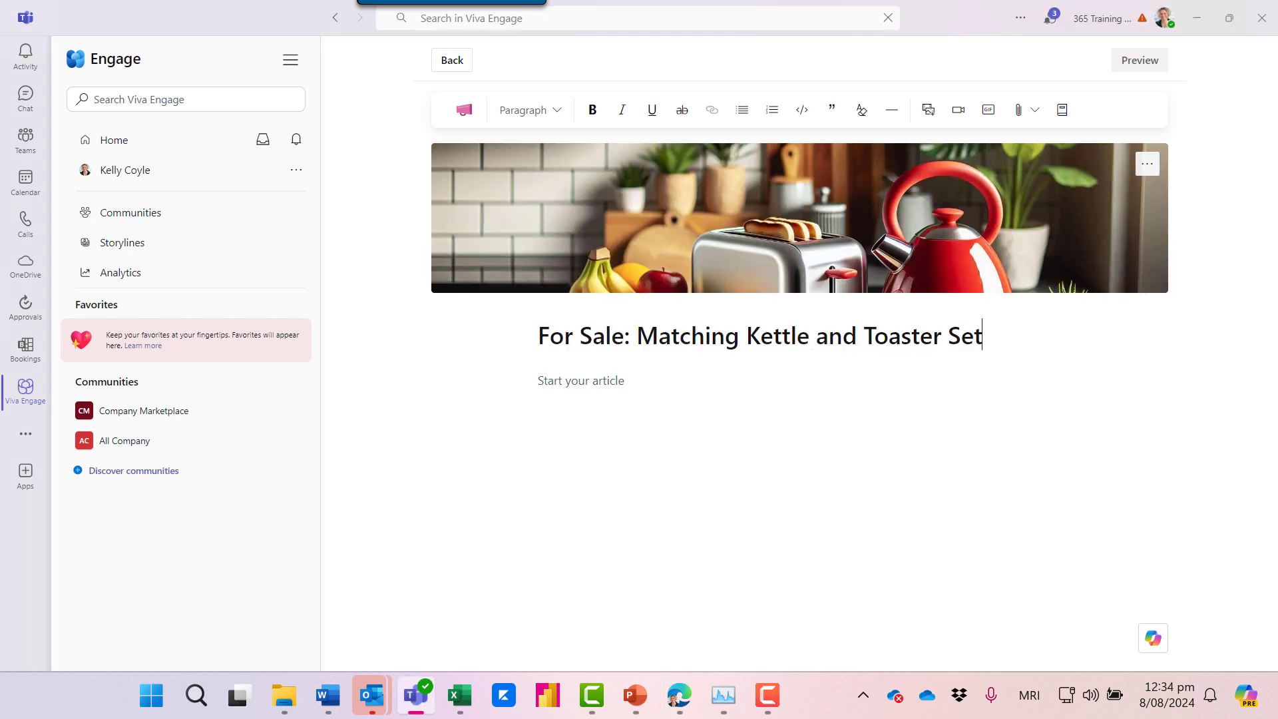
text(Upgrade your kitchen with this stylish matching kettle and toaster set! Both items feature a sleek design and modern functionality, perfect for any home. The kettle boils water quickly and efficiently, while the toaster ensures perfectly browned toast every time. Ideal for anyone looking to add a touch of elegance to their morning routine. Don’t miss out on this fantastic combo!)
text($30)
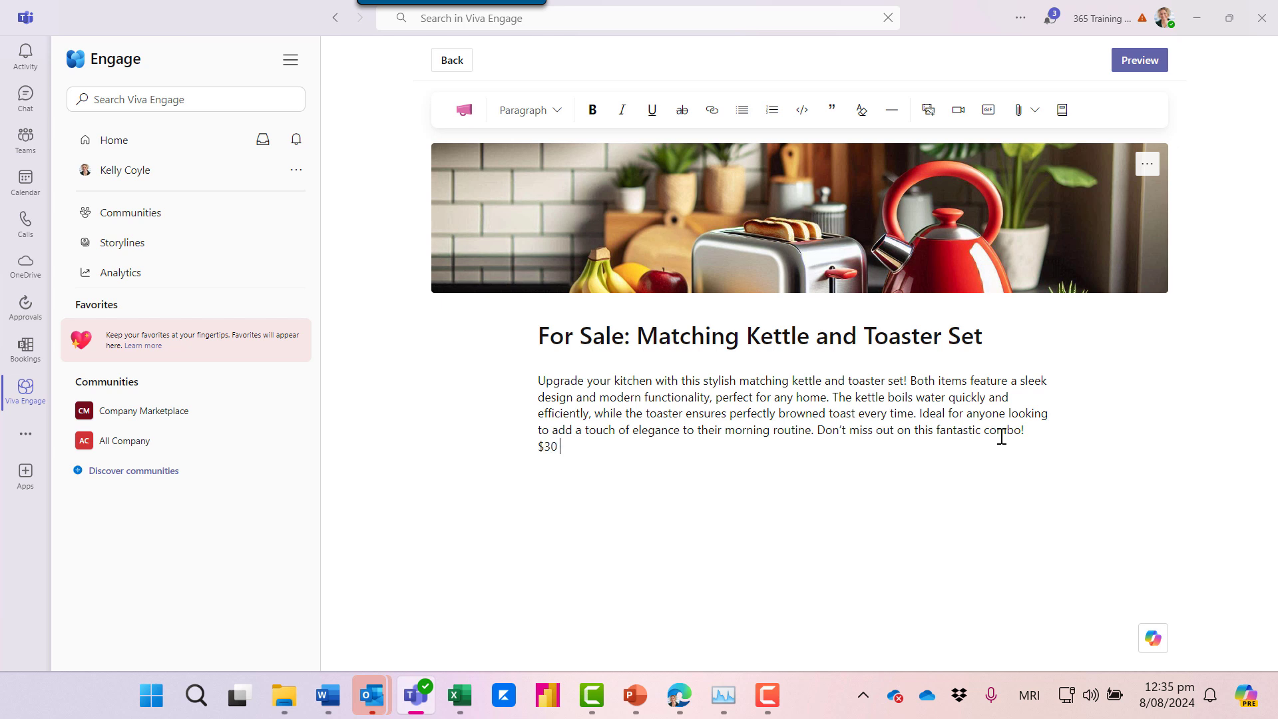
text(or make me an offer!)
Step: Preview and review the kettle and toaster article, check the Post options, then post it
click(1139, 60)
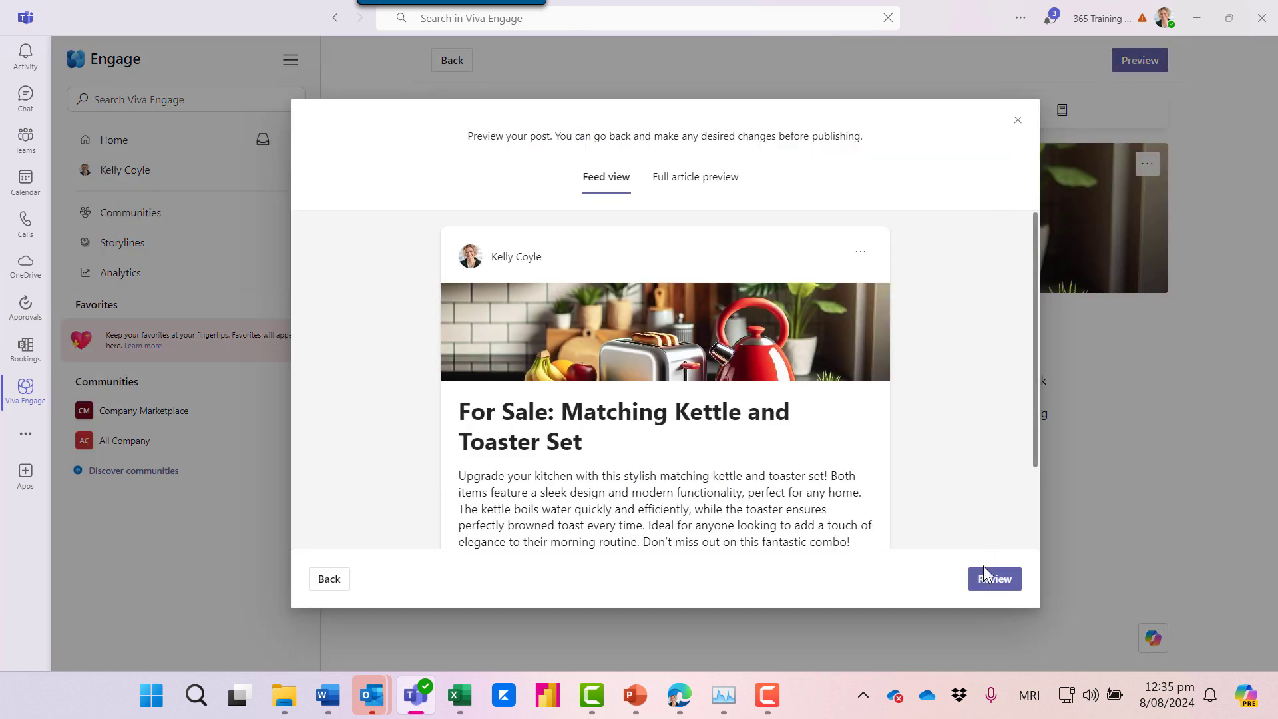
click(994, 579)
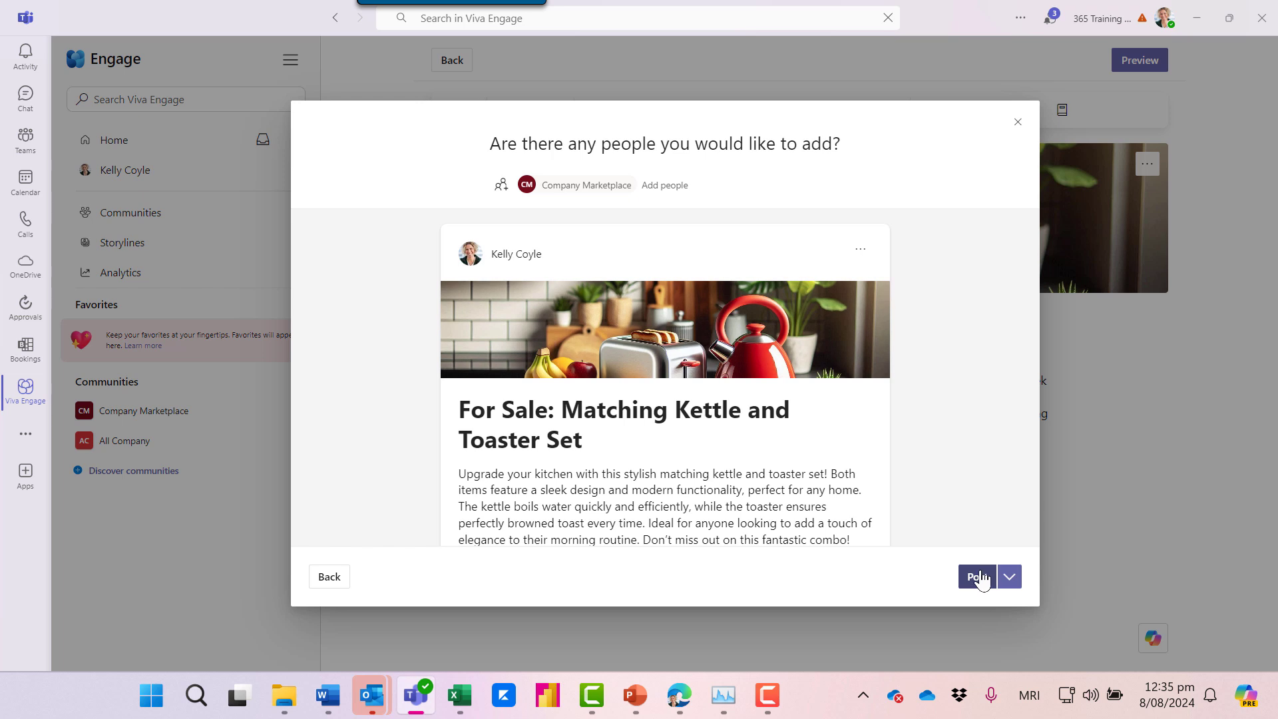
scroll(907, 470, down, 3)
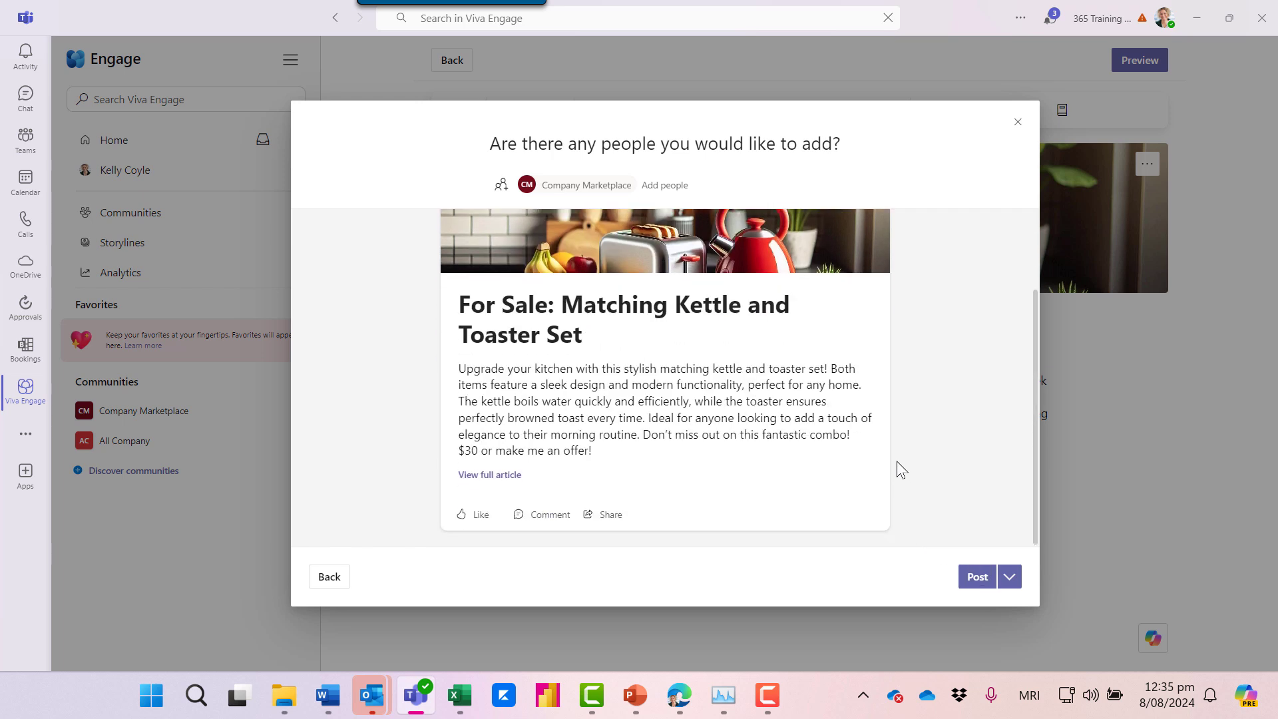
click(1008, 576)
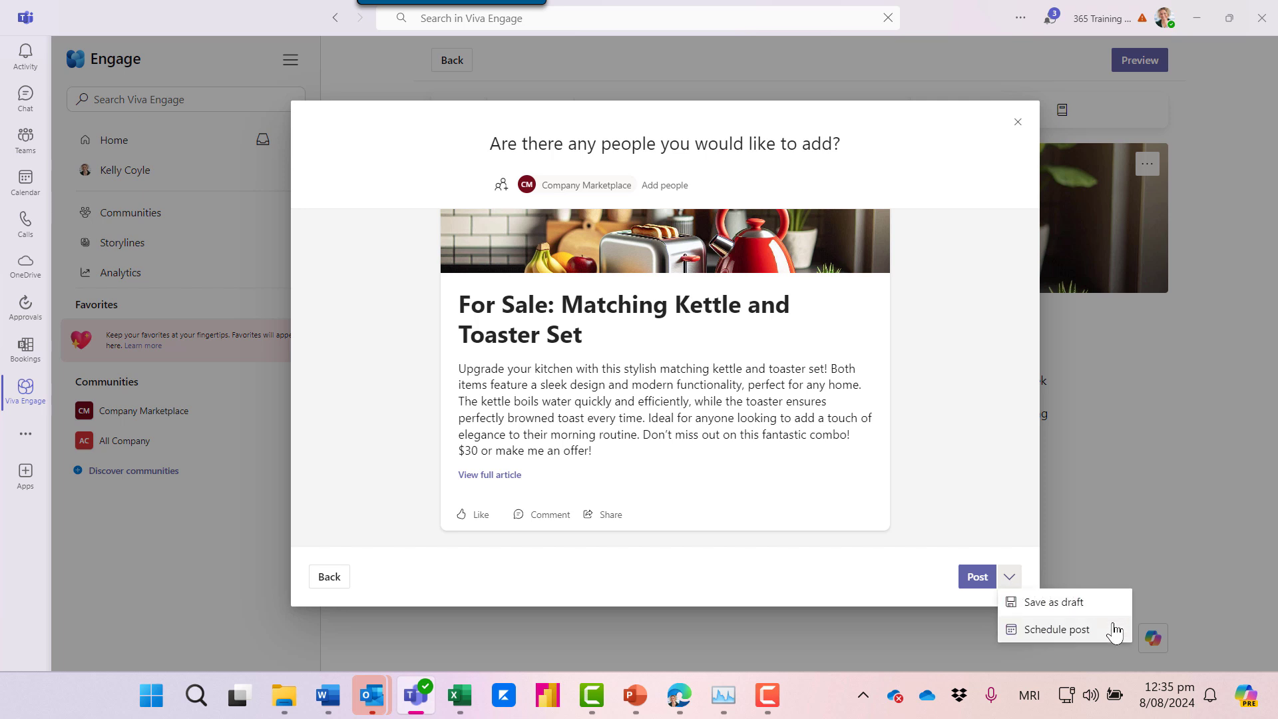
click(977, 578)
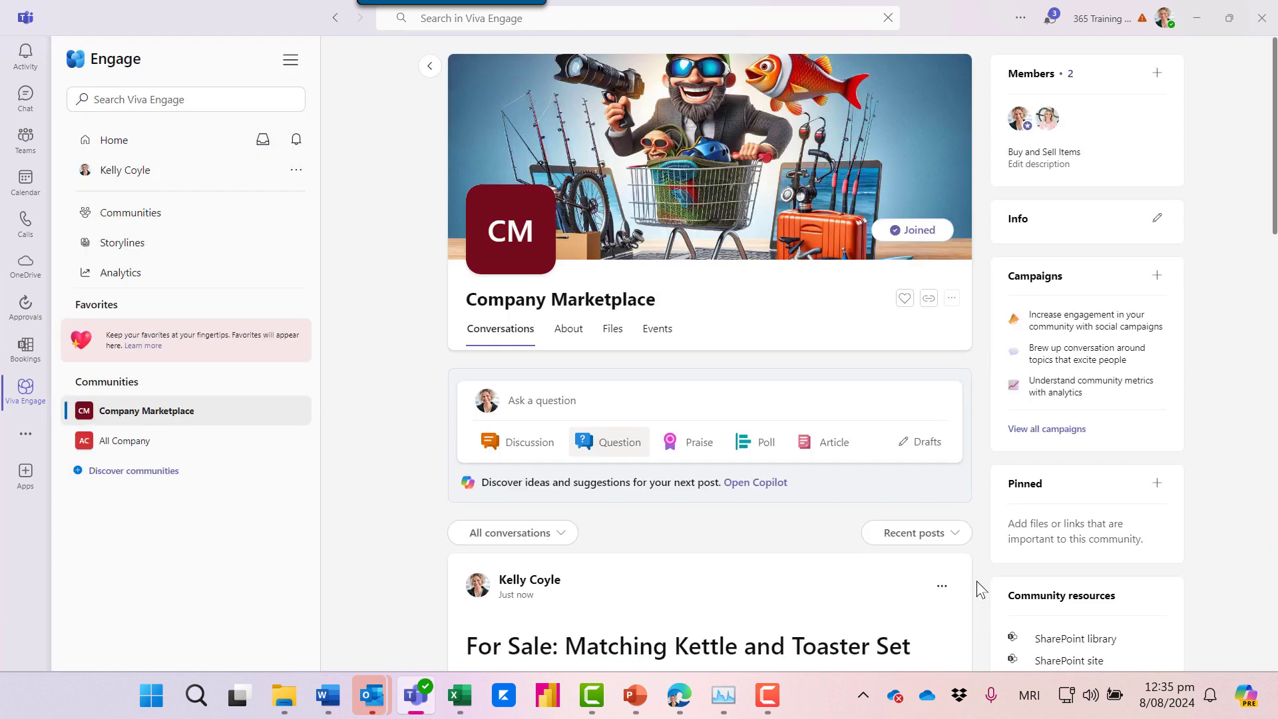
scroll(963, 489, down, 2)
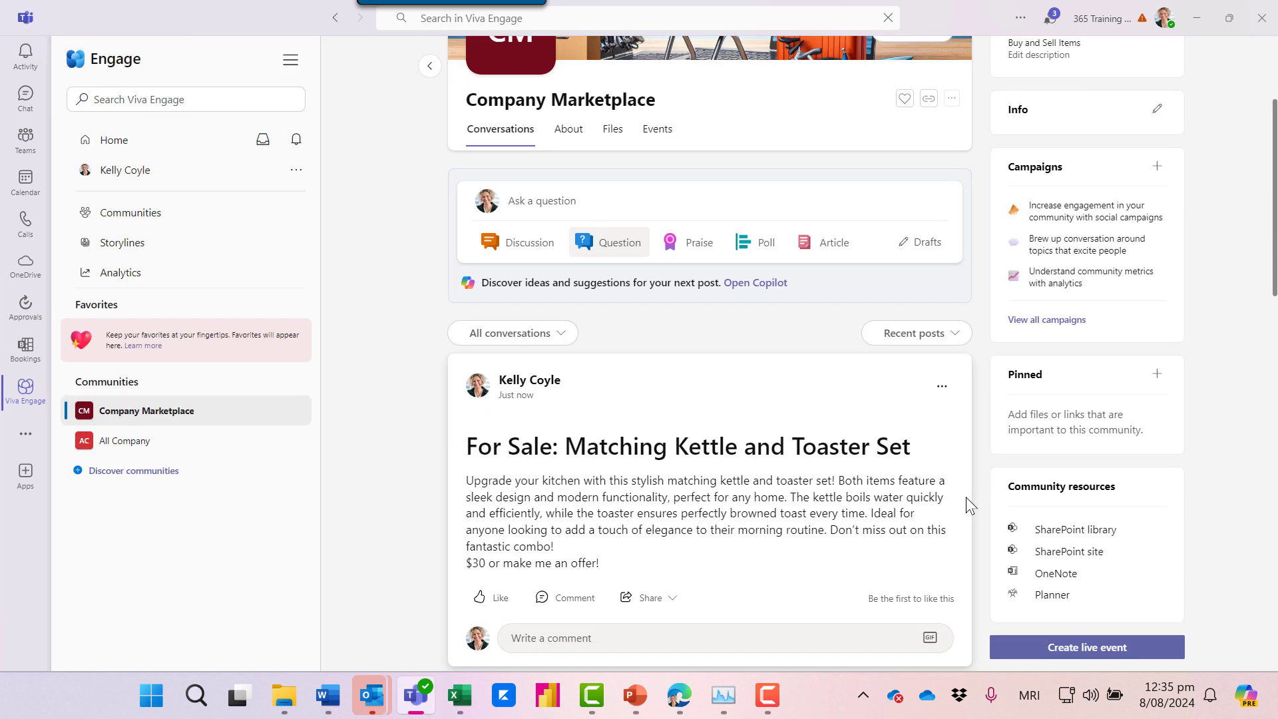
scroll(971, 513, down, 2)
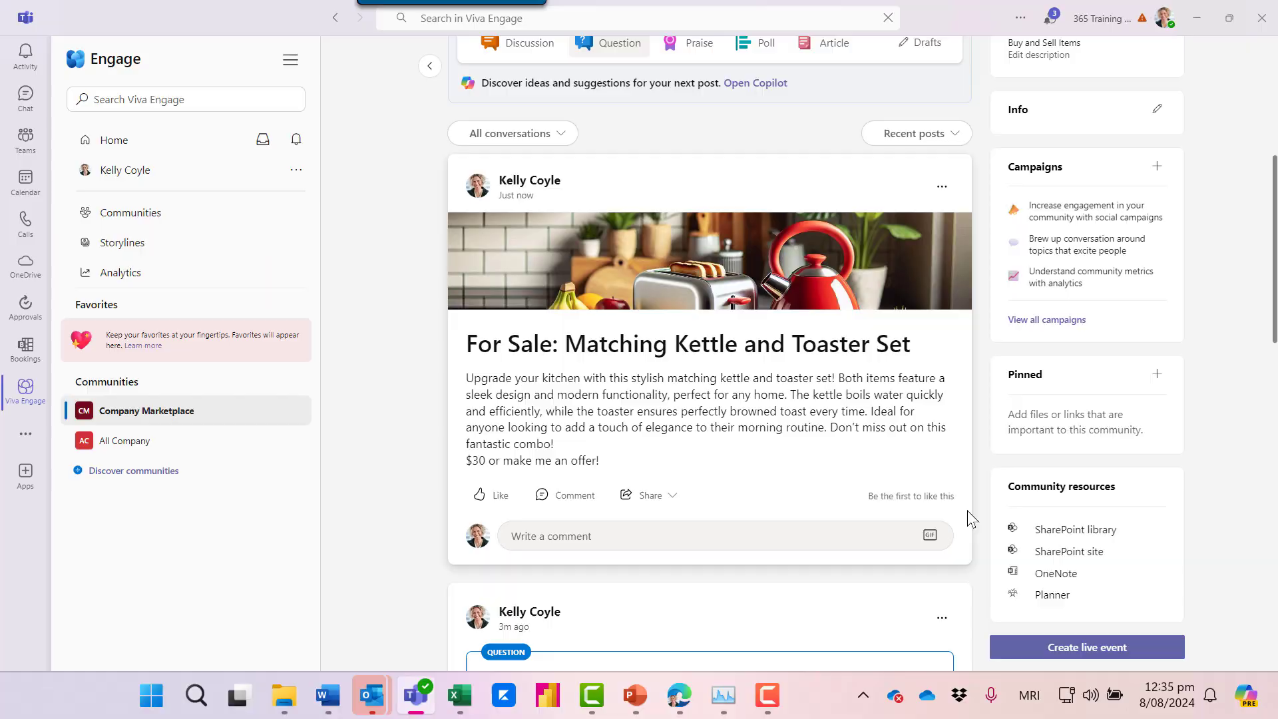